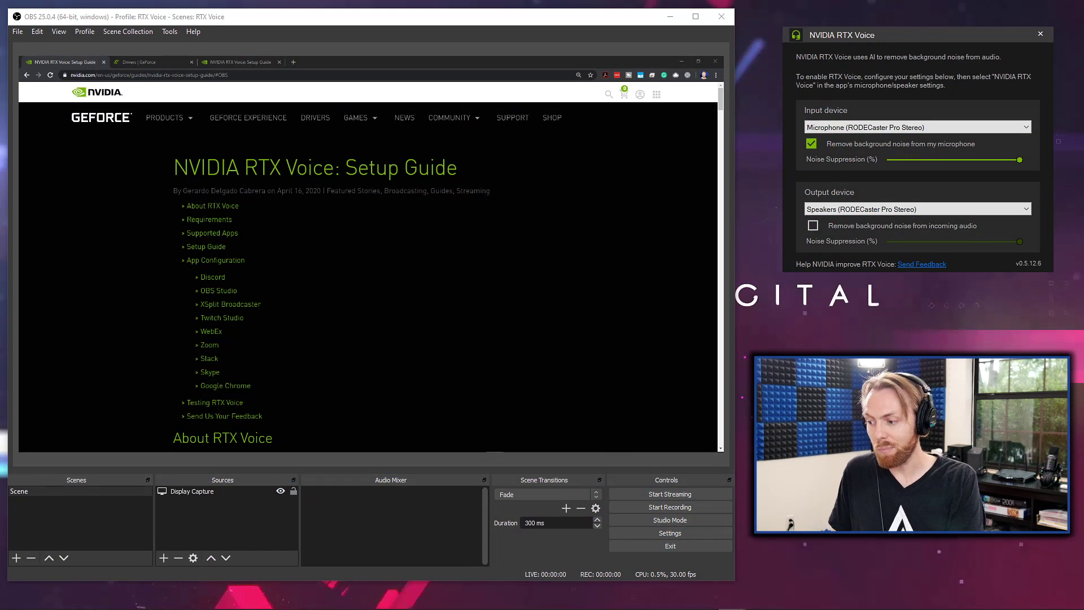
Highlight the RTX Voice guide's contents, Requirements and Supported Apps, after checking the GeForce drivers page
mouse_move(137, 232)
left_mouse_down()
mouse_move(138, 197)
mouse_move(313, 142)
mouse_move(520, 250)
mouse_move(508, 438)
mouse_move(251, 438)
mouse_move(113, 377)
mouse_move(134, 223)
left_mouse_up()
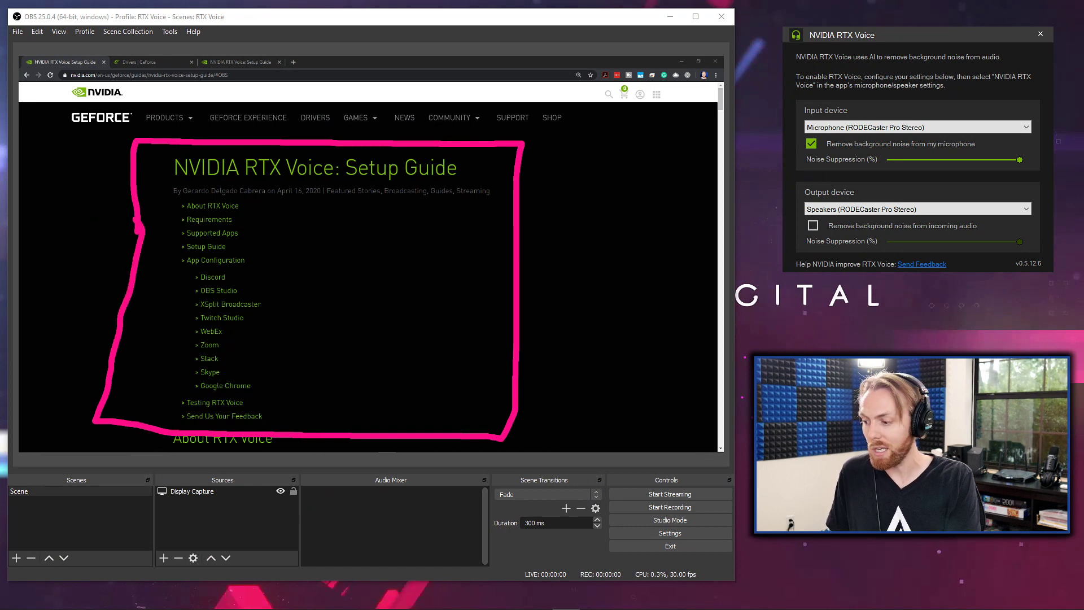
key("Escape")
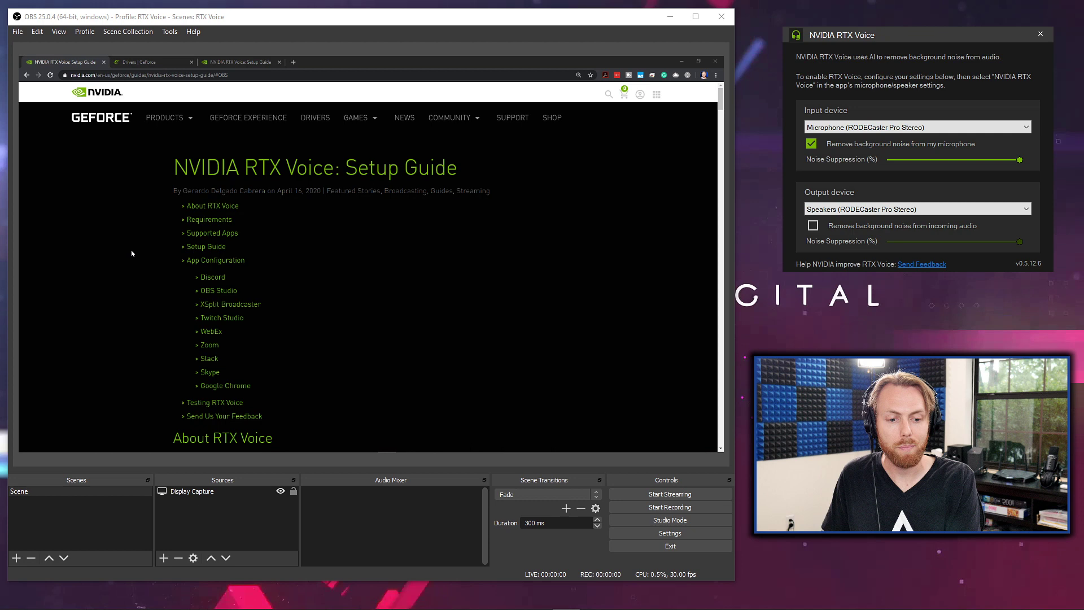
scroll(132, 253, "down", 5)
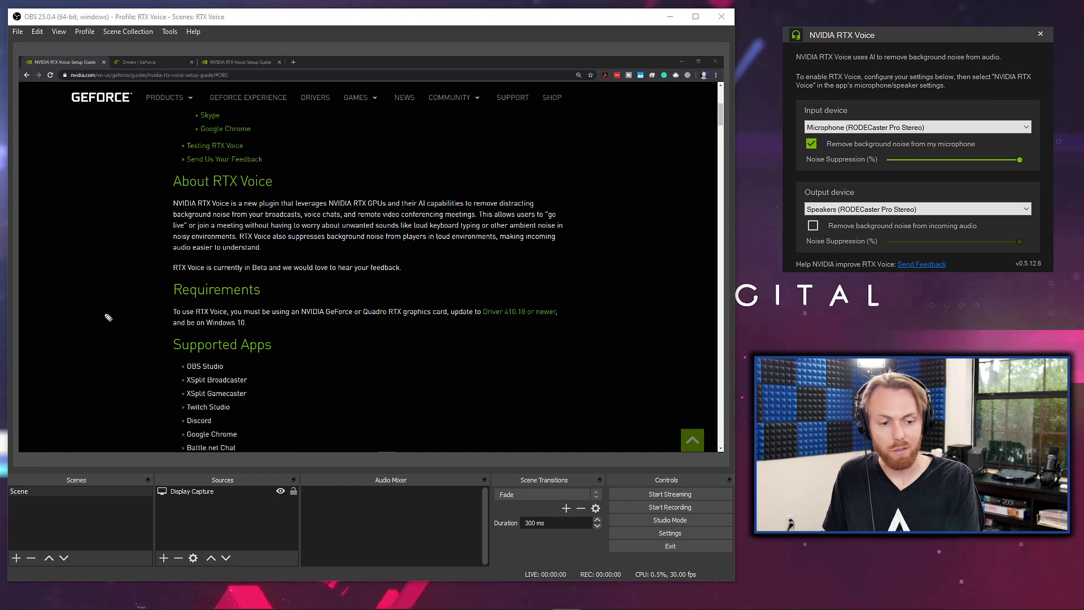
mouse_move(121, 345)
left_mouse_down()
mouse_move(113, 282)
mouse_move(214, 266)
mouse_move(518, 275)
mouse_move(580, 303)
mouse_move(572, 387)
mouse_move(195, 375)
mouse_move(103, 362)
mouse_move(122, 338)
left_mouse_up()
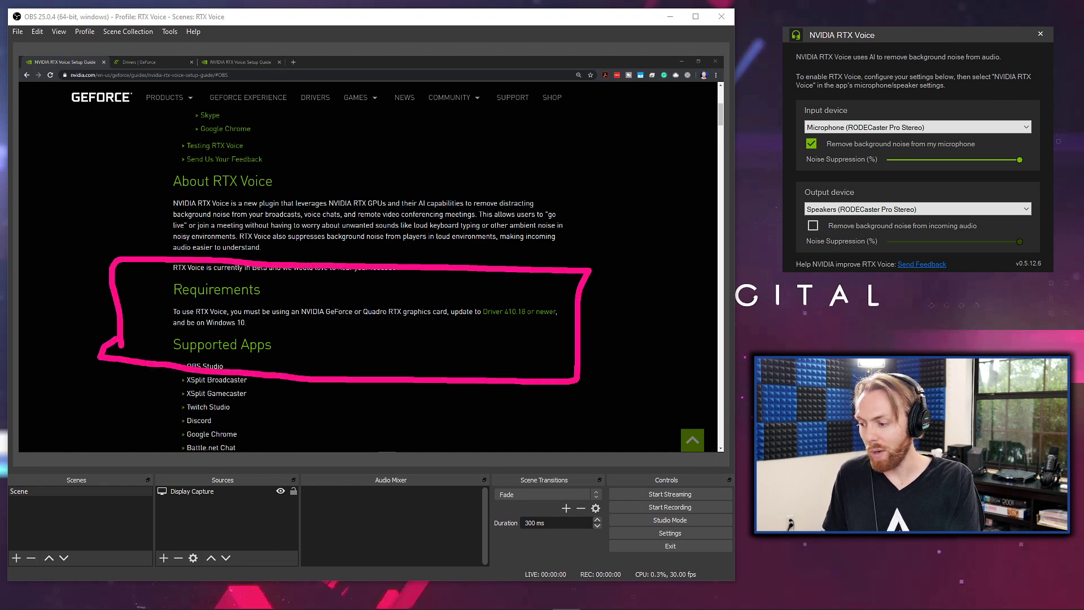
key("Escape")
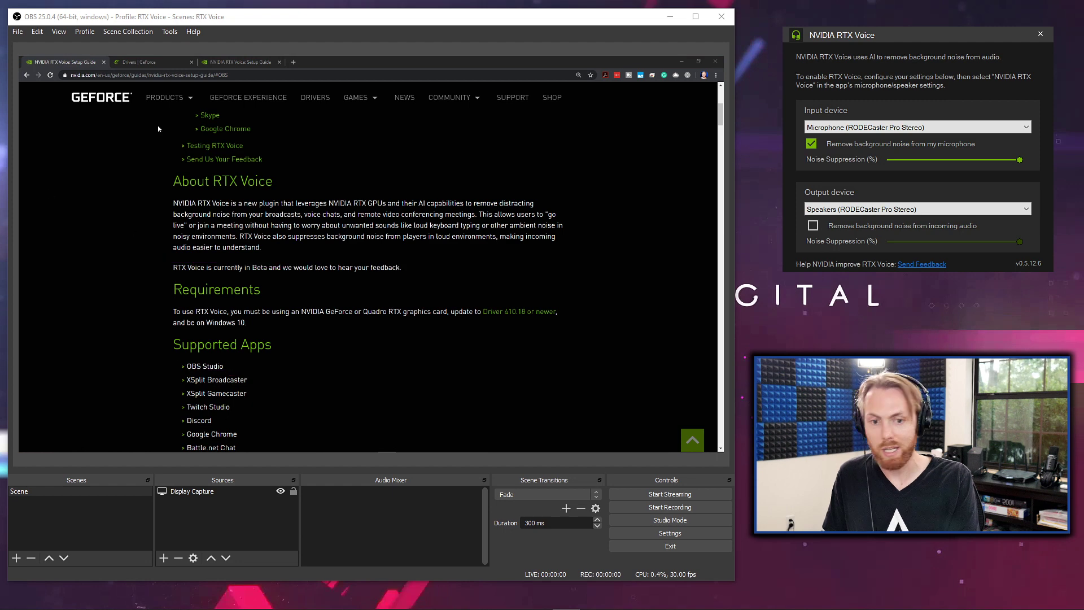
left_click(161, 63)
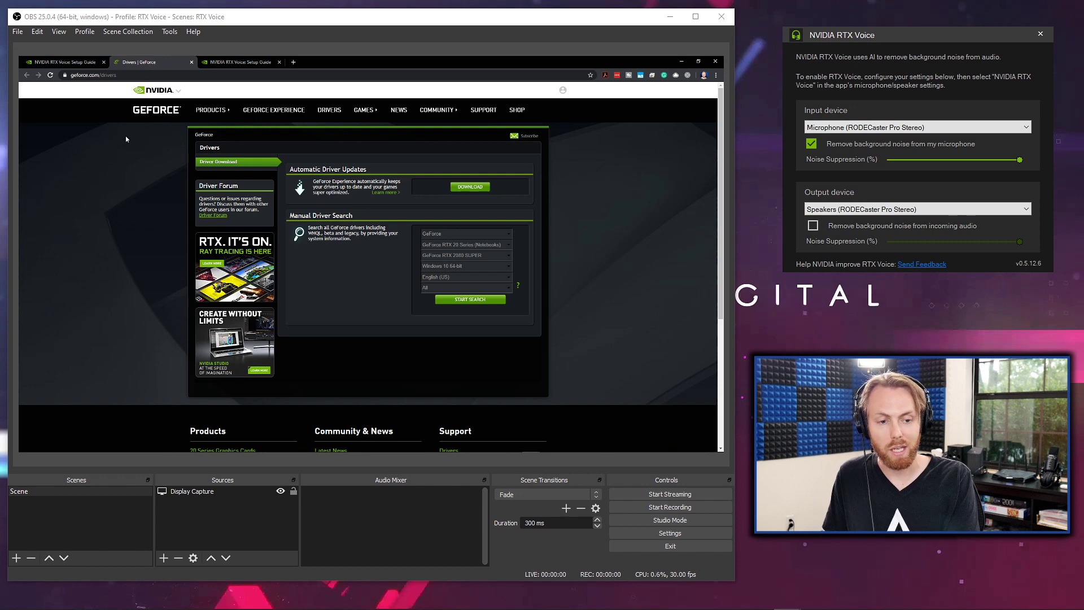
left_click(81, 63)
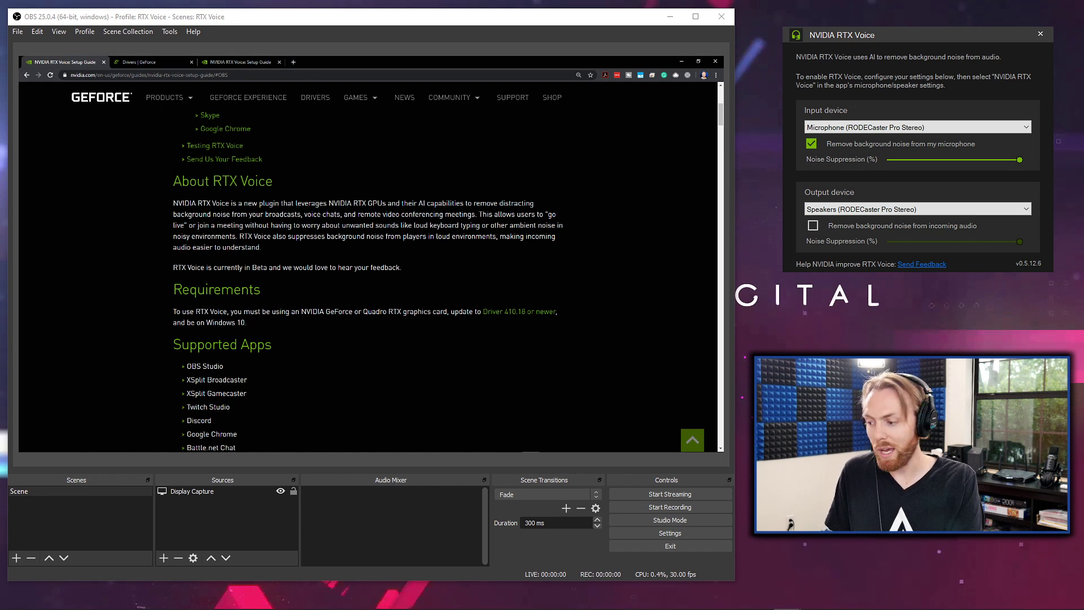
mouse_move(762, 175)
left_mouse_down()
mouse_move(734, 74)
mouse_move(751, 19)
mouse_move(1044, 10)
mouse_move(1062, 74)
mouse_move(1067, 318)
mouse_move(787, 316)
mouse_move(771, 194)
left_mouse_up()
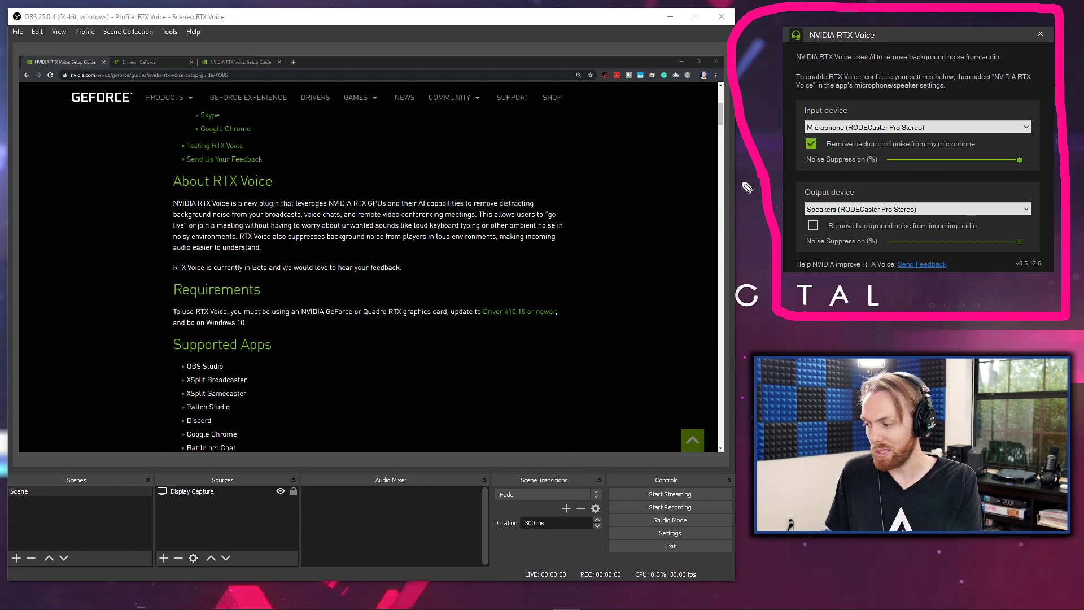
mouse_move(564, 137)
left_mouse_down()
mouse_move(774, 141)
mouse_move(756, 116)
mouse_move(780, 141)
mouse_move(754, 154)
mouse_move(823, 137)
mouse_move(849, 106)
left_mouse_up()
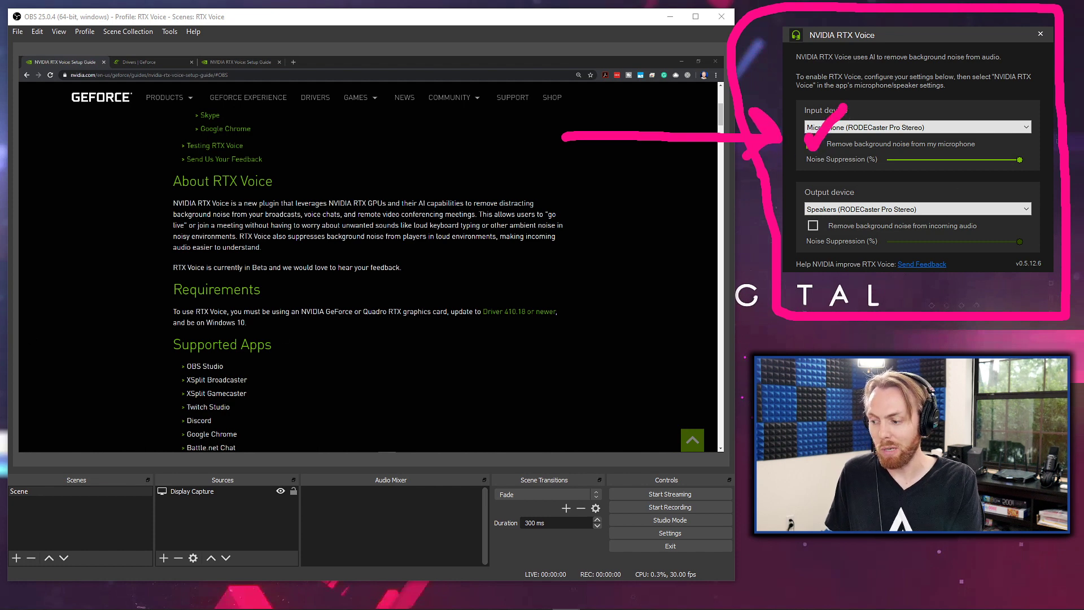
key("Escape")
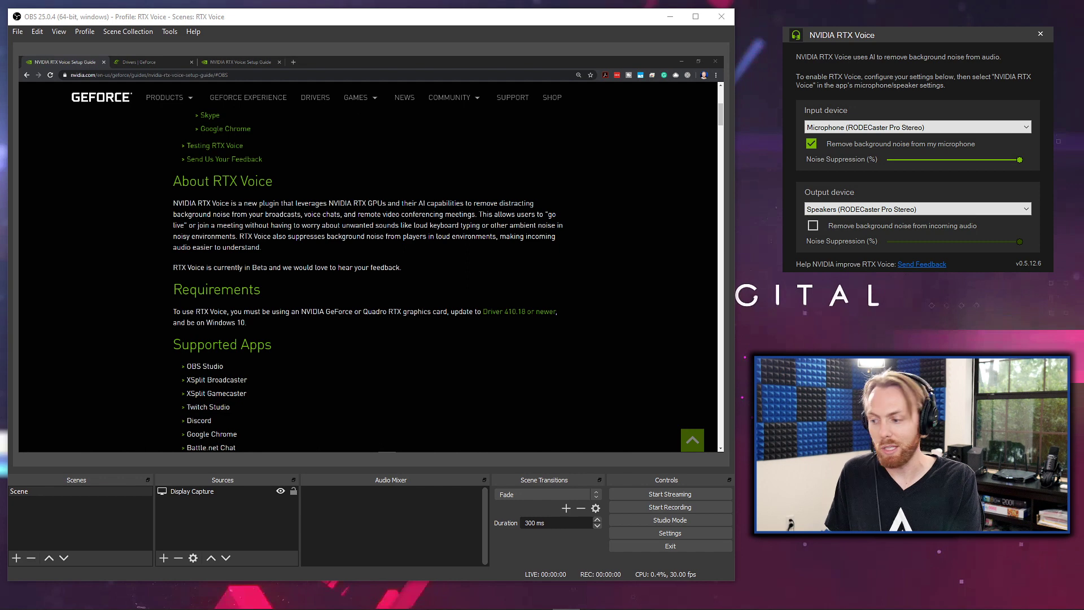
left_click(938, 130)
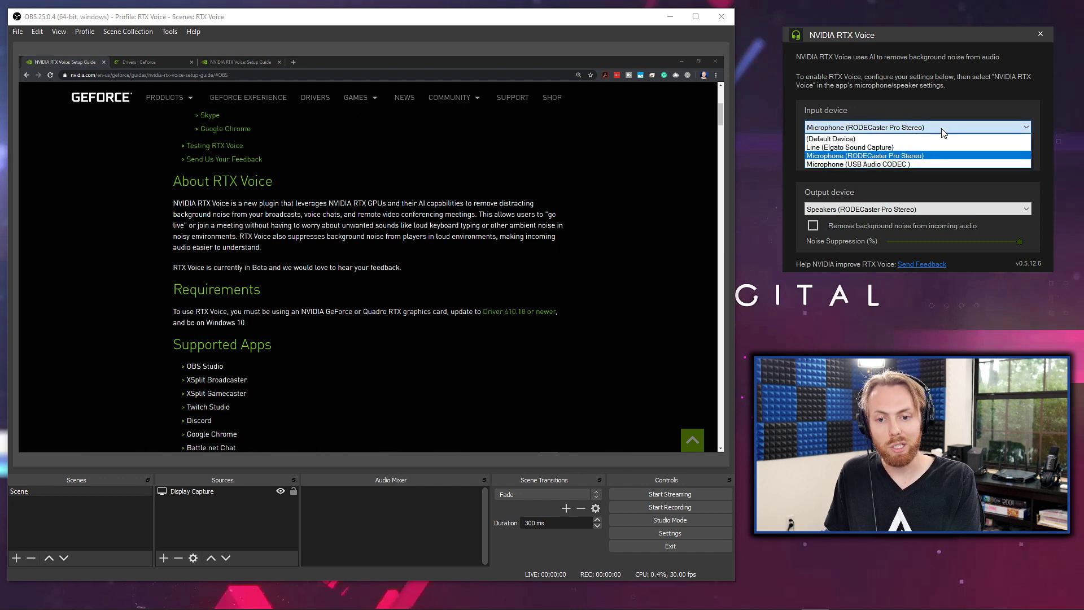
left_click(938, 155)
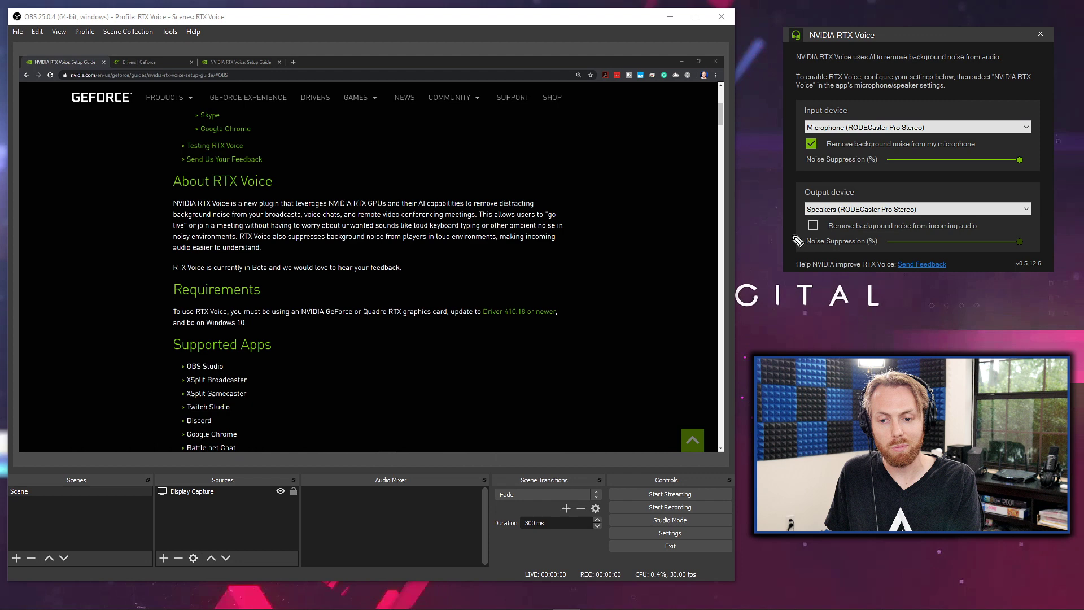
mouse_move(759, 255)
left_mouse_down()
mouse_move(743, 182)
mouse_move(1062, 188)
mouse_move(1052, 291)
mouse_move(753, 288)
mouse_move(744, 244)
left_mouse_up()
mouse_move(809, 223)
left_mouse_down()
mouse_move(817, 232)
mouse_move(841, 207)
left_mouse_up()
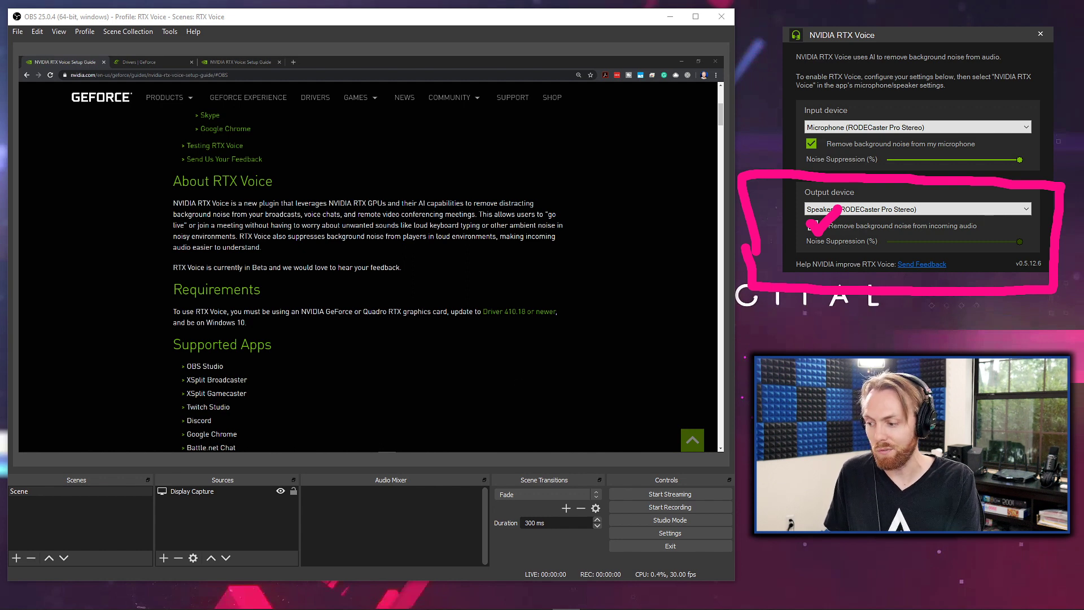
key("Escape")
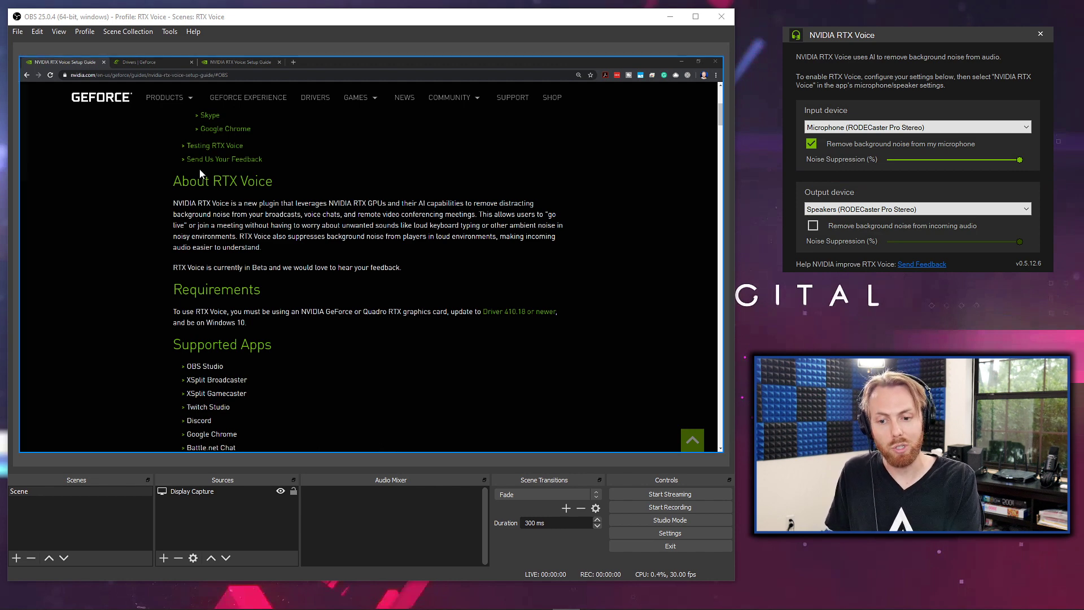
mouse_move(802, 215)
left_mouse_down()
mouse_move(812, 230)
mouse_move(829, 199)
left_mouse_up()
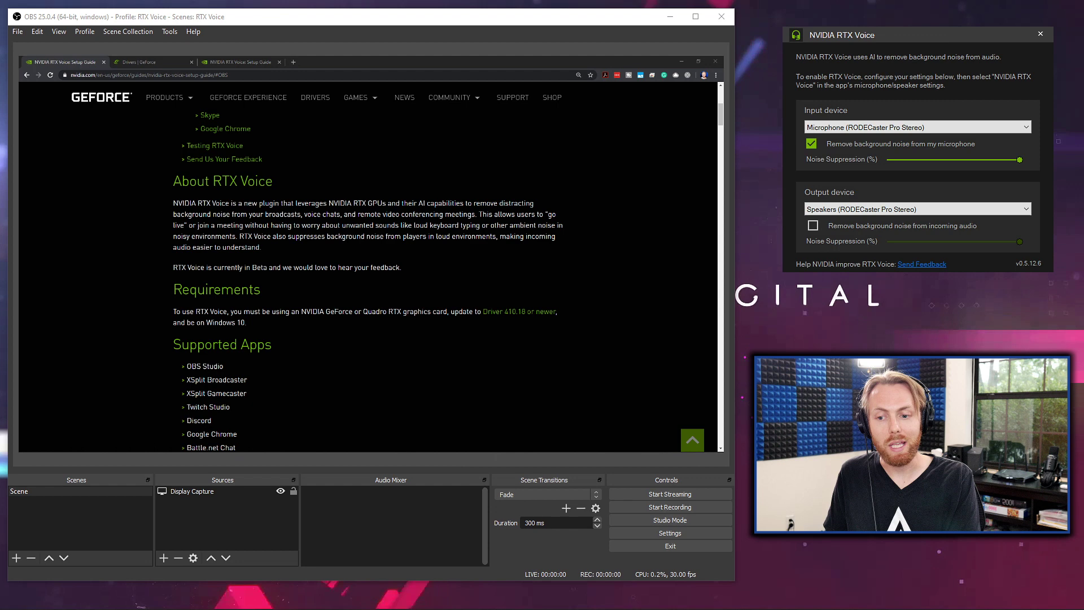
Jump to the guide's OBS Studio section and bring step 2's Audio settings screenshot into view
left_click(230, 60)
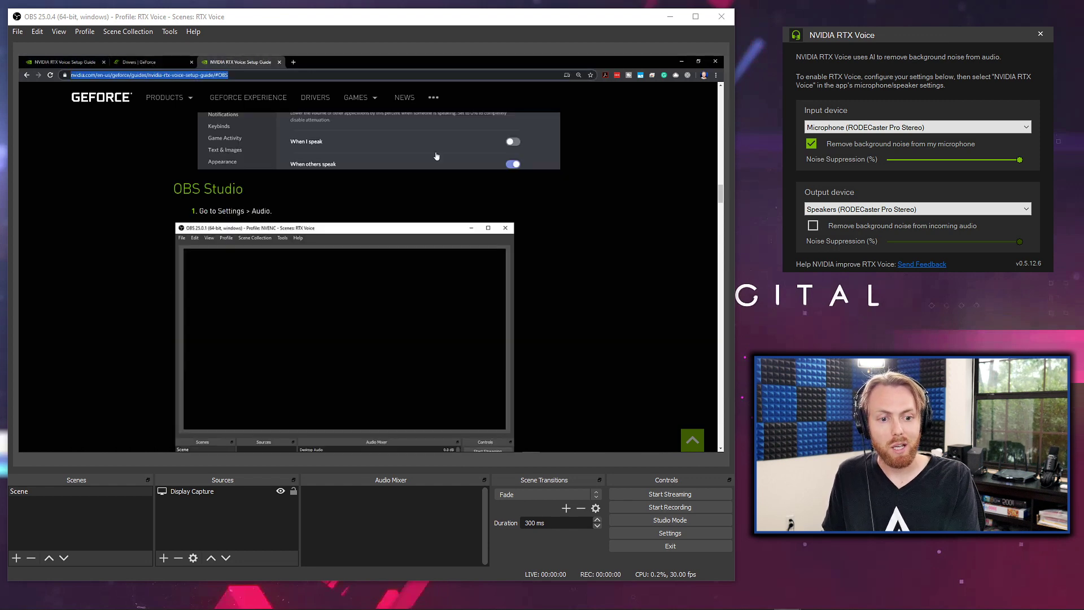
scroll(572, 214, "down", 5)
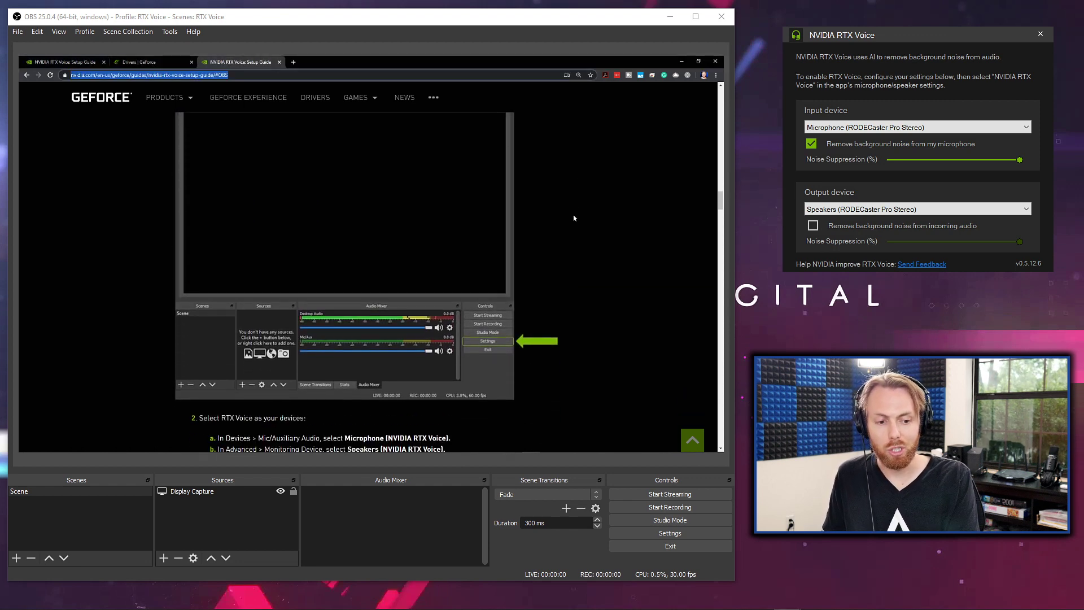
scroll(572, 215, "down", 4)
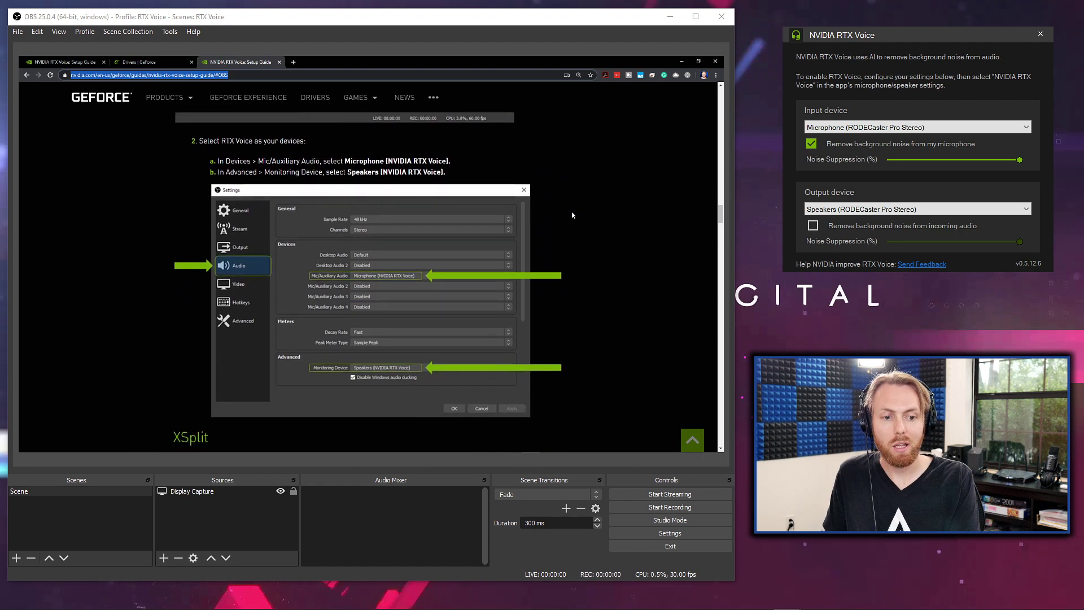
scroll(517, 250, "up", 1)
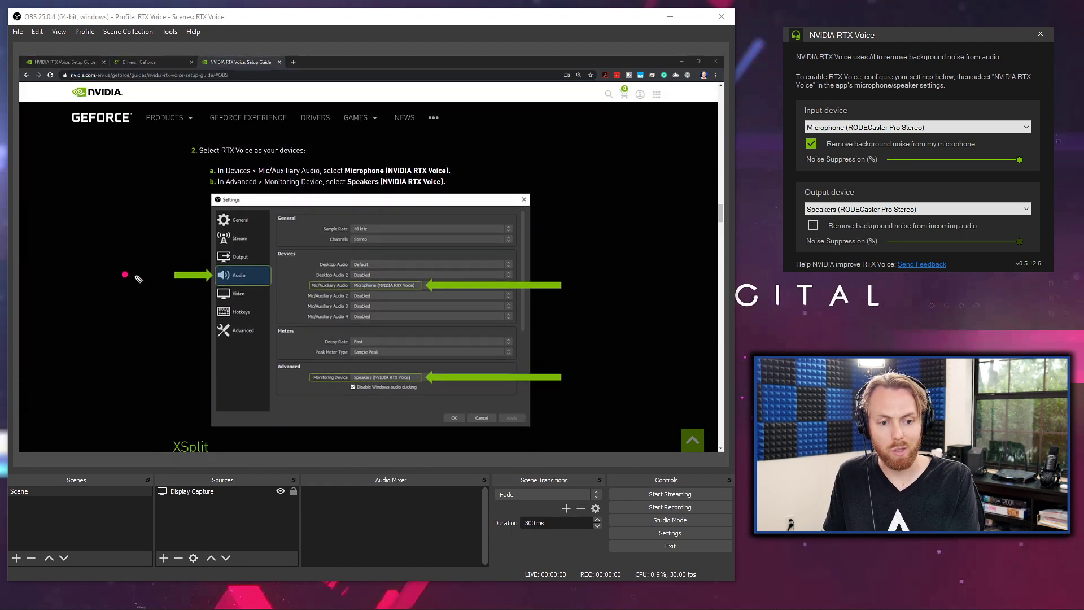
Mark Audio settings, Mic/Auxiliary Audio and Monitoring Device in the screenshot, then clear the marks
left_click_drag(125, 274, 237, 277)
mouse_move(196, 260)
left_mouse_down()
mouse_move(234, 285)
mouse_move(183, 287)
left_mouse_up()
left_click_drag(429, 282, 446, 282)
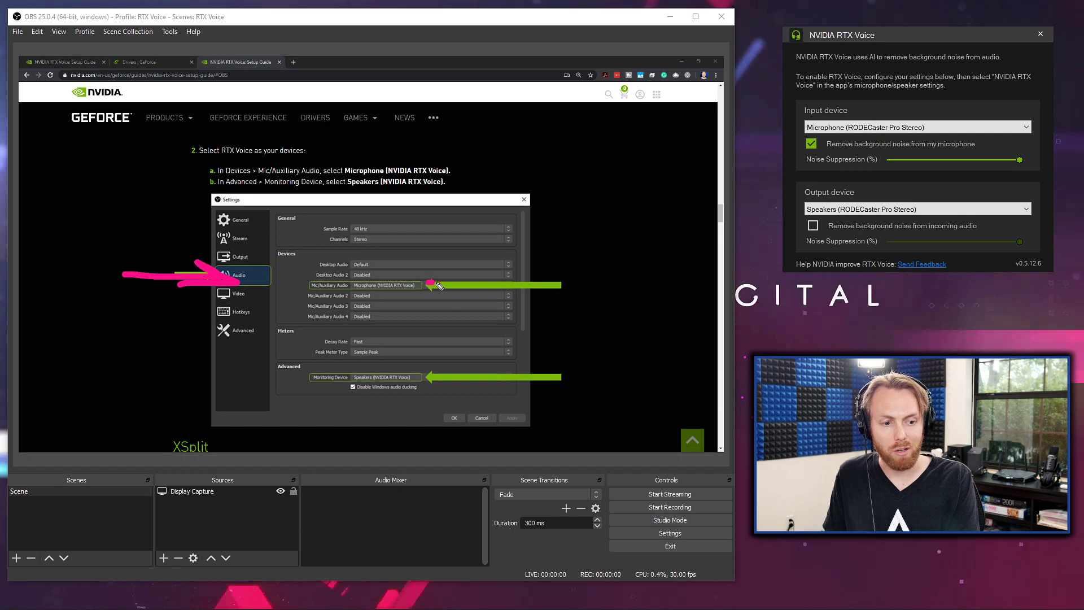
left_click_drag(427, 376, 463, 377)
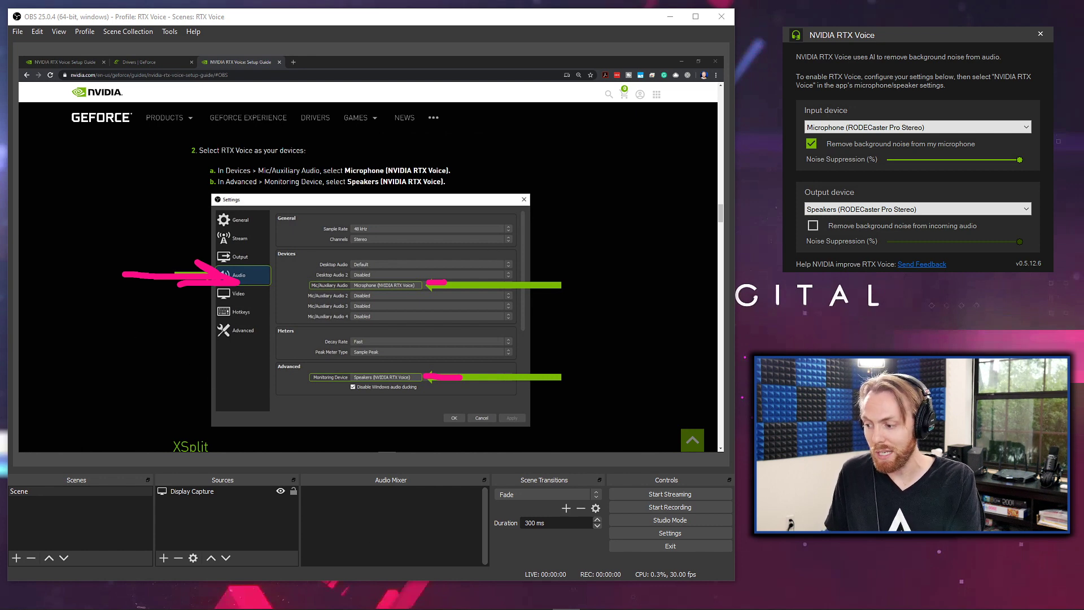
key("Escape")
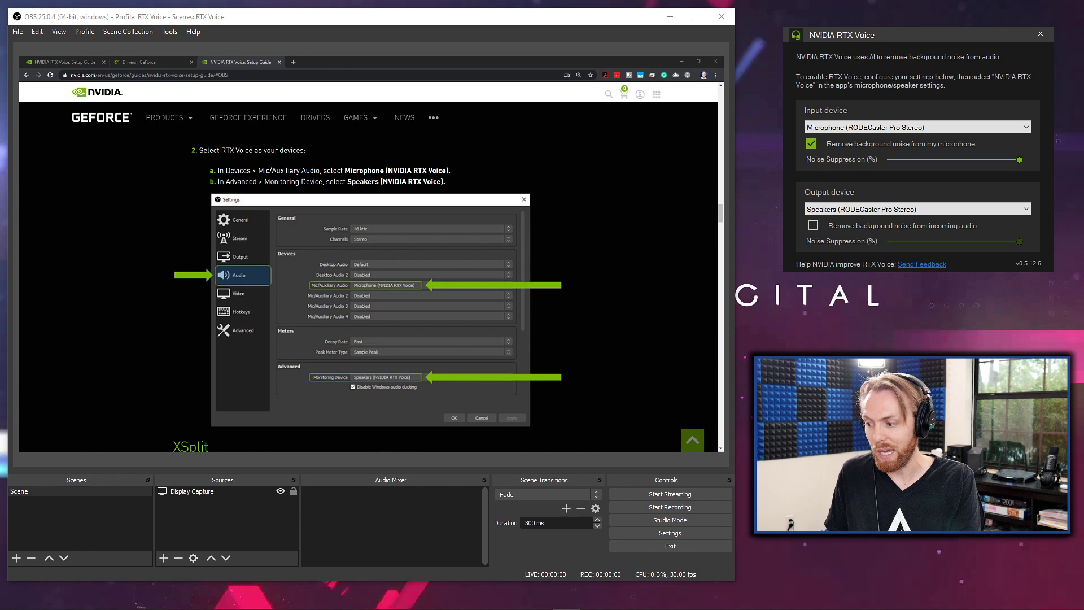
Add an Audio Input Capture source with its device set to Microphone (NVIDIA RTX Voice)
left_click(164, 557)
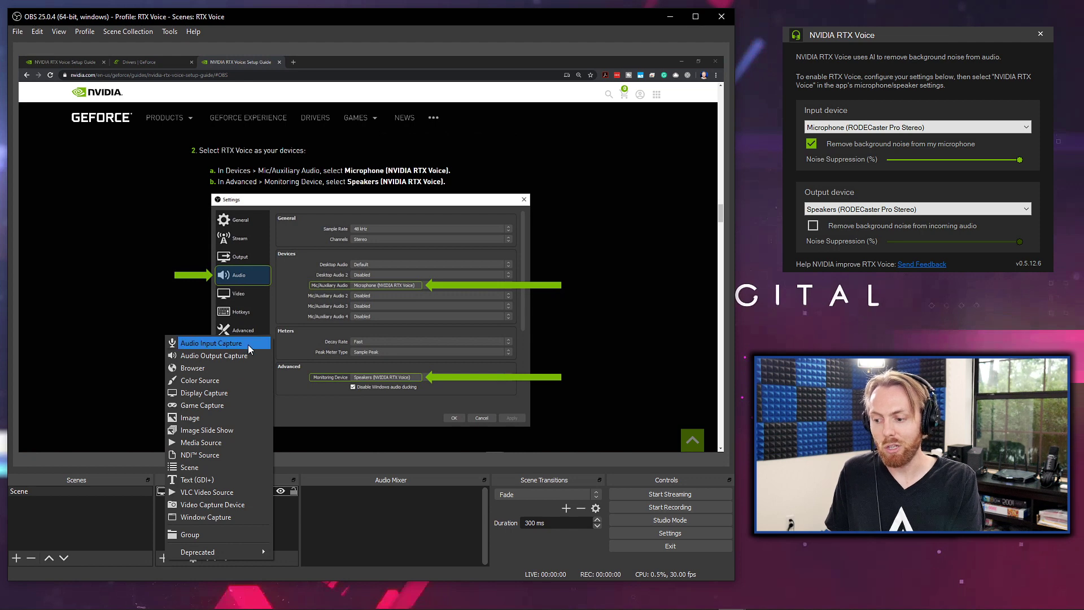
left_click(252, 346)
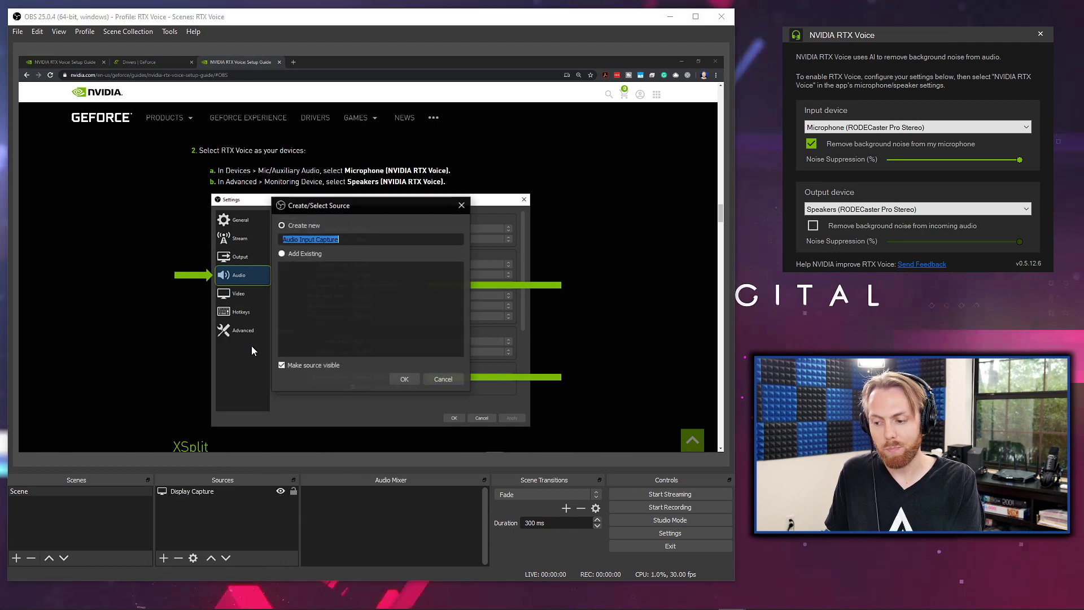
left_click(403, 378)
left_click(333, 153)
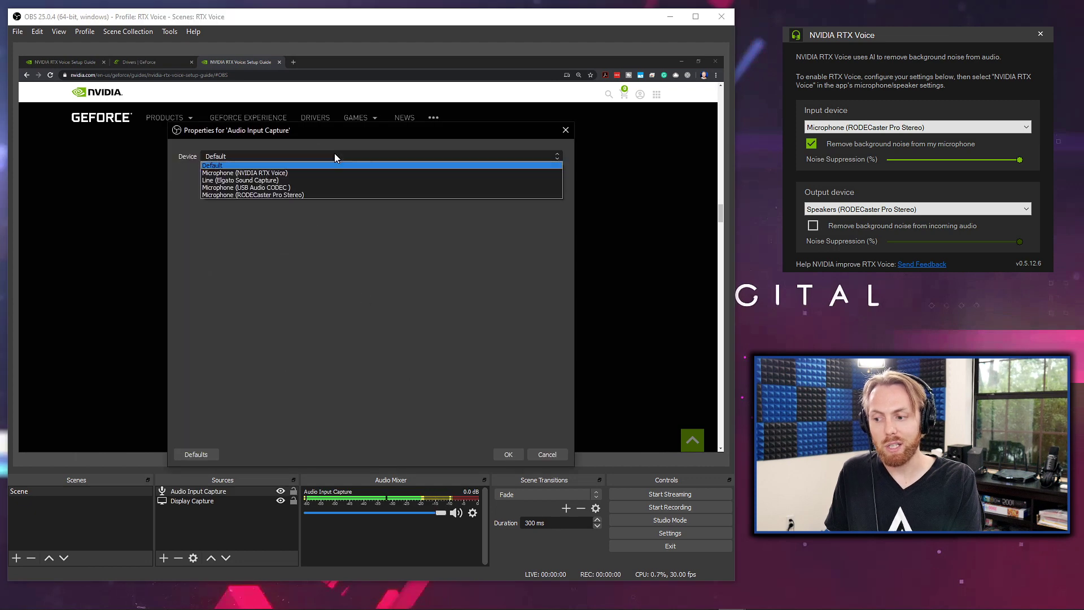
left_click(334, 172)
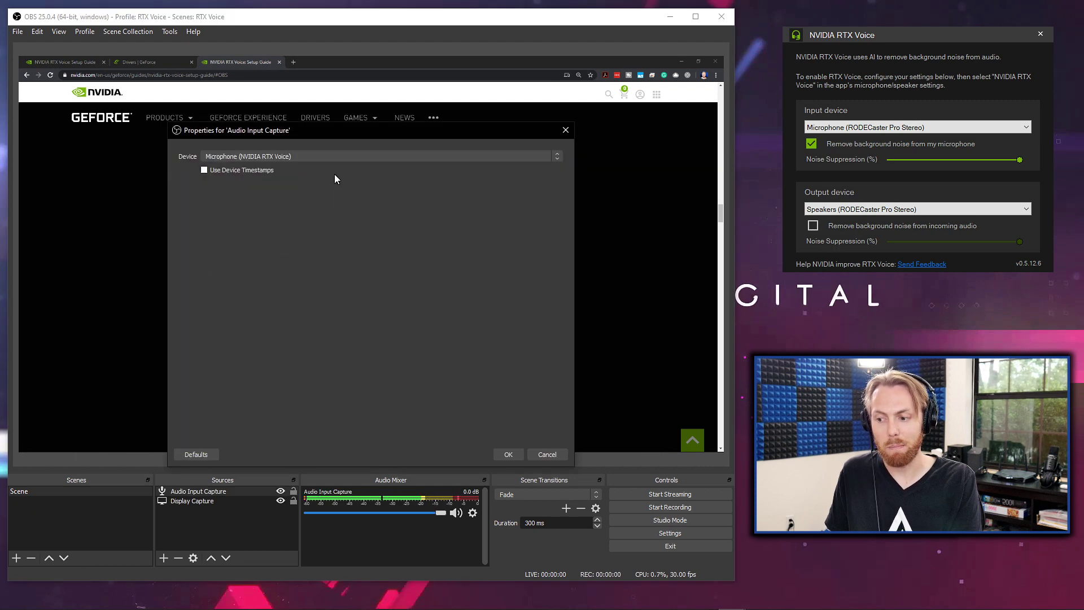
left_click(504, 455)
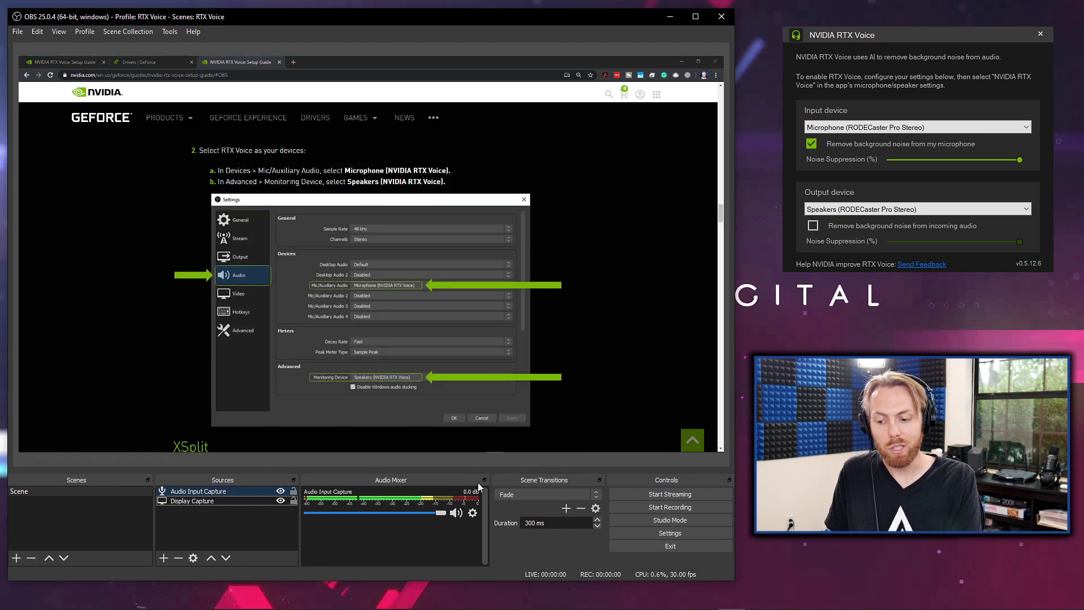
Reopen the Audio Input Capture properties to confirm the RTX Voice microphone, closing without changes
left_click(473, 512)
left_click(499, 493)
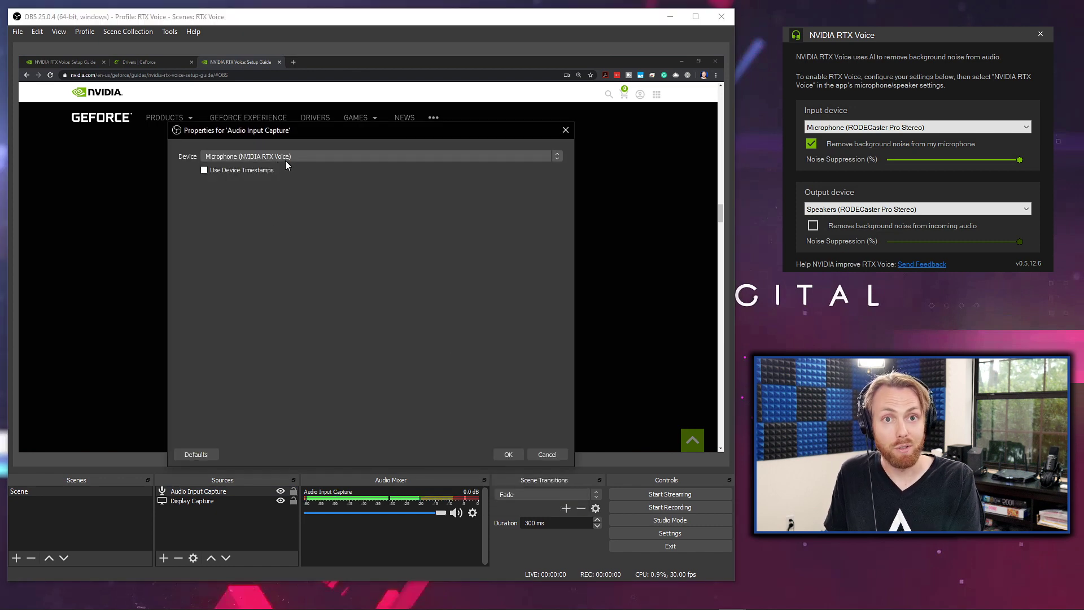
left_click(509, 456)
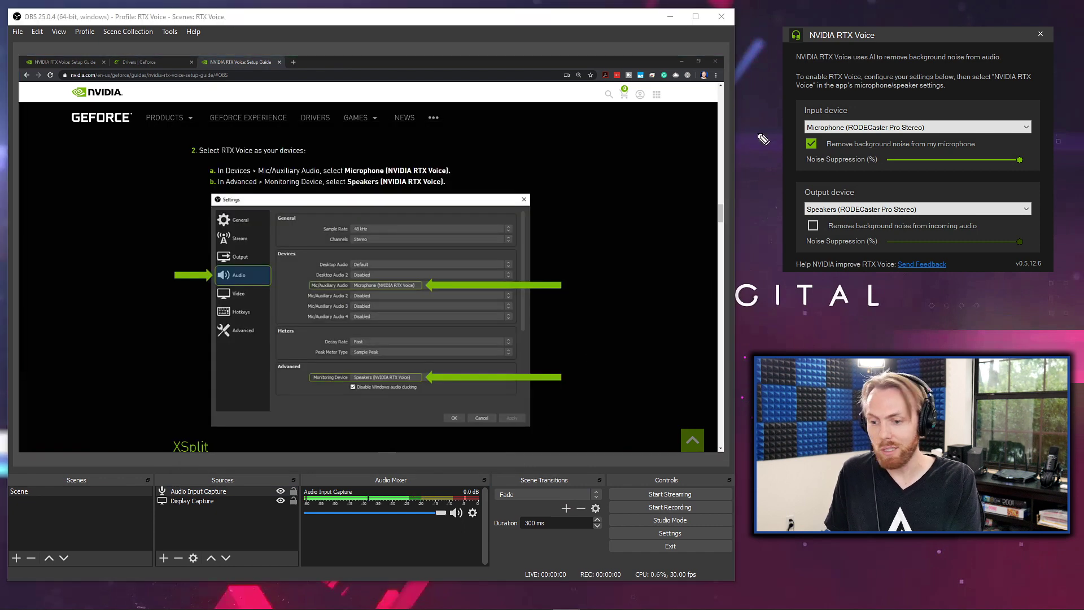
mouse_move(623, 141)
left_mouse_down()
mouse_move(771, 136)
mouse_move(754, 116)
mouse_move(766, 154)
left_mouse_up()
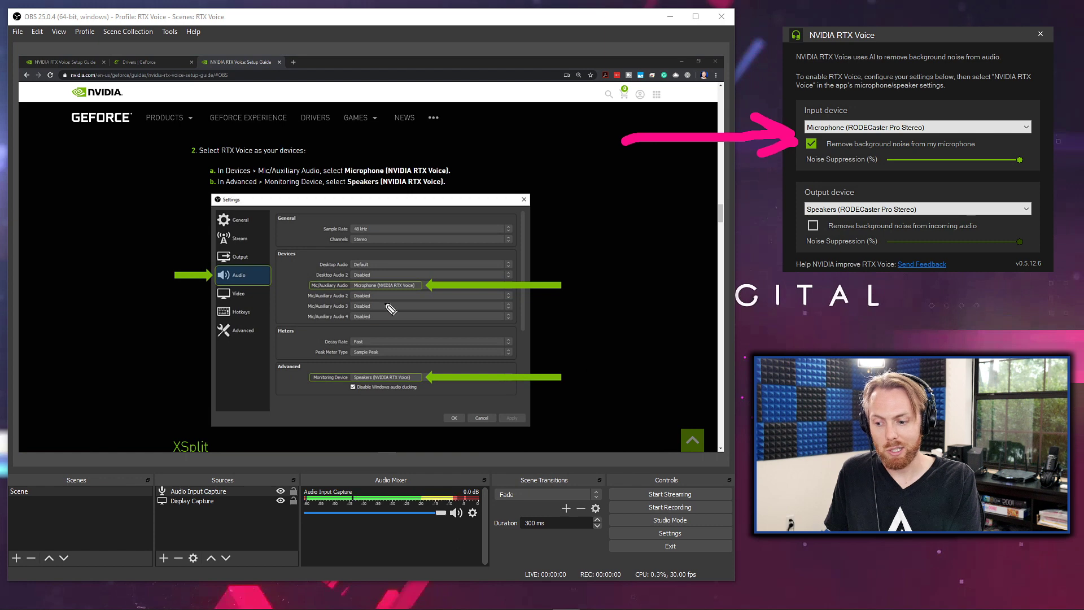
left_click_drag(364, 225, 386, 476)
mouse_move(328, 441)
left_mouse_down()
mouse_move(394, 481)
mouse_move(440, 427)
left_mouse_up()
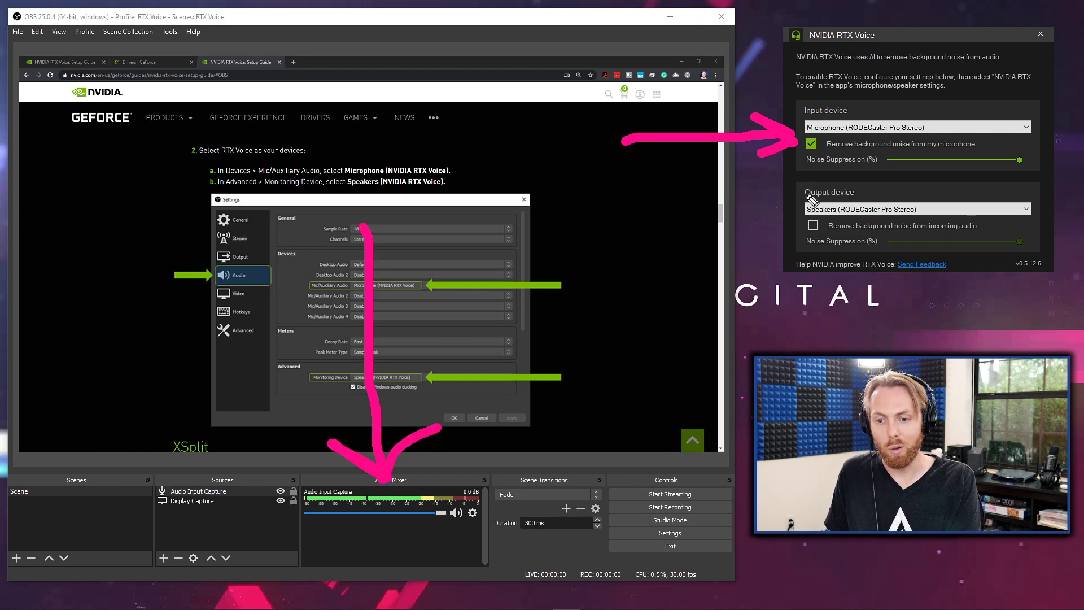
mouse_move(808, 180)
left_mouse_down()
mouse_move(756, 178)
mouse_move(618, 219)
mouse_move(506, 300)
mouse_move(462, 400)
mouse_move(450, 471)
left_mouse_up()
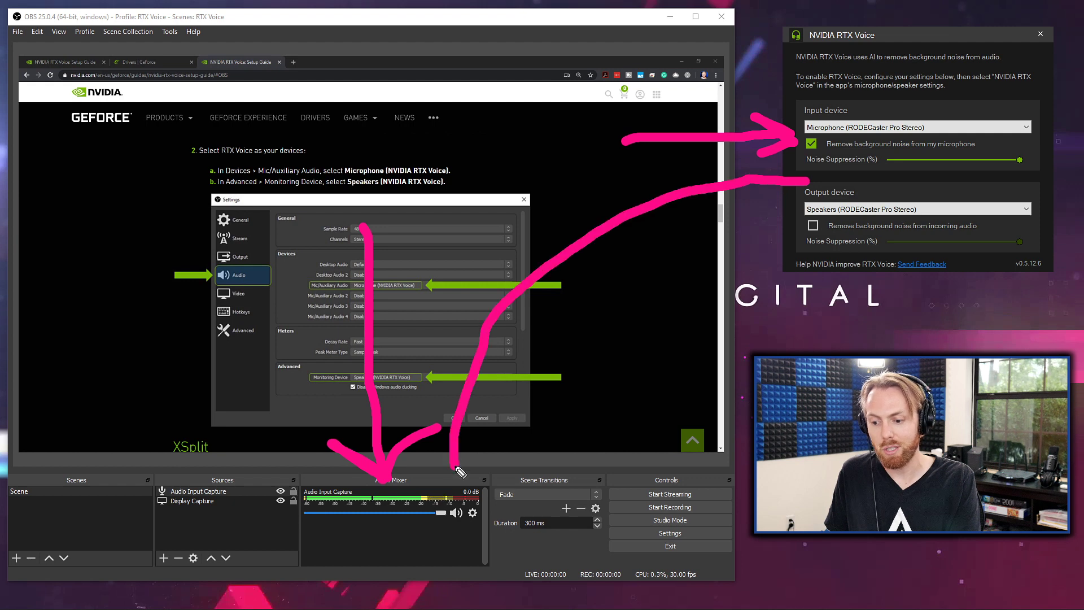
mouse_move(403, 412)
left_mouse_down()
mouse_move(453, 472)
mouse_move(515, 440)
left_mouse_up()
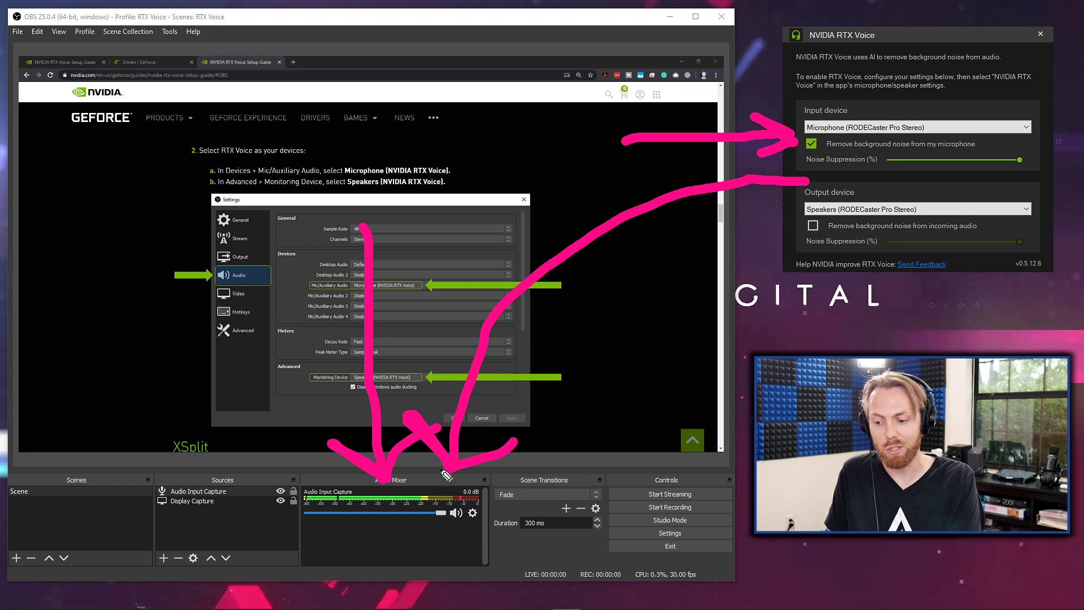
key("Escape")
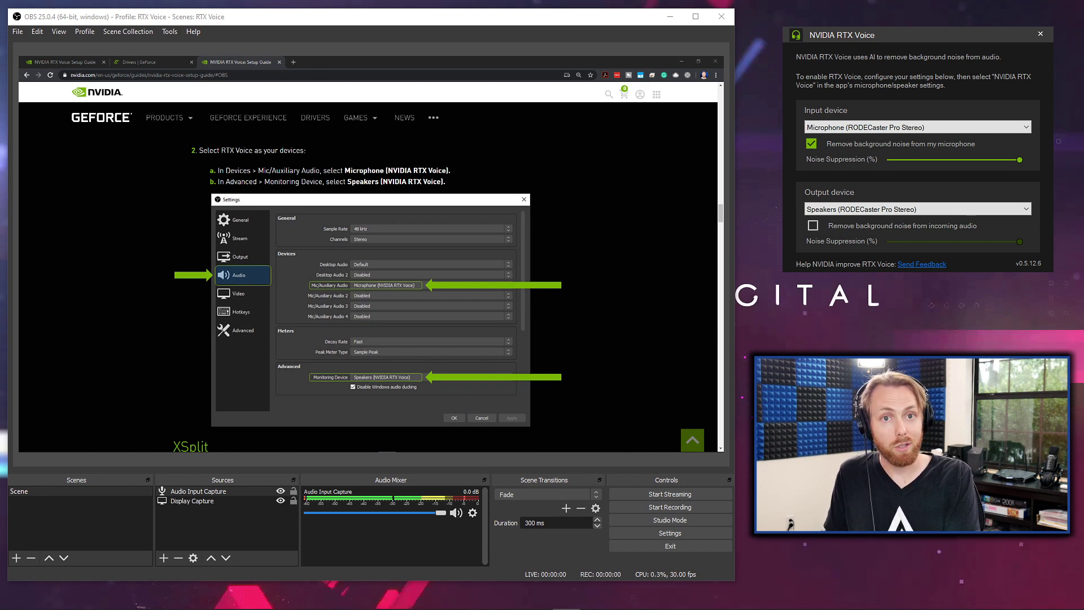
left_click(474, 515)
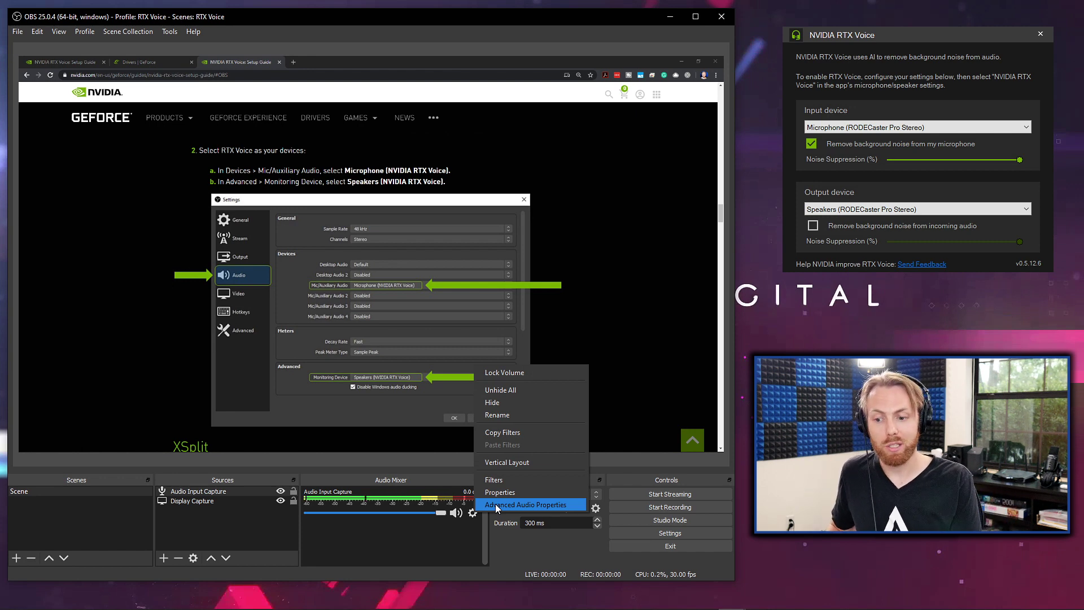
left_click(800, 131)
left_click(811, 143)
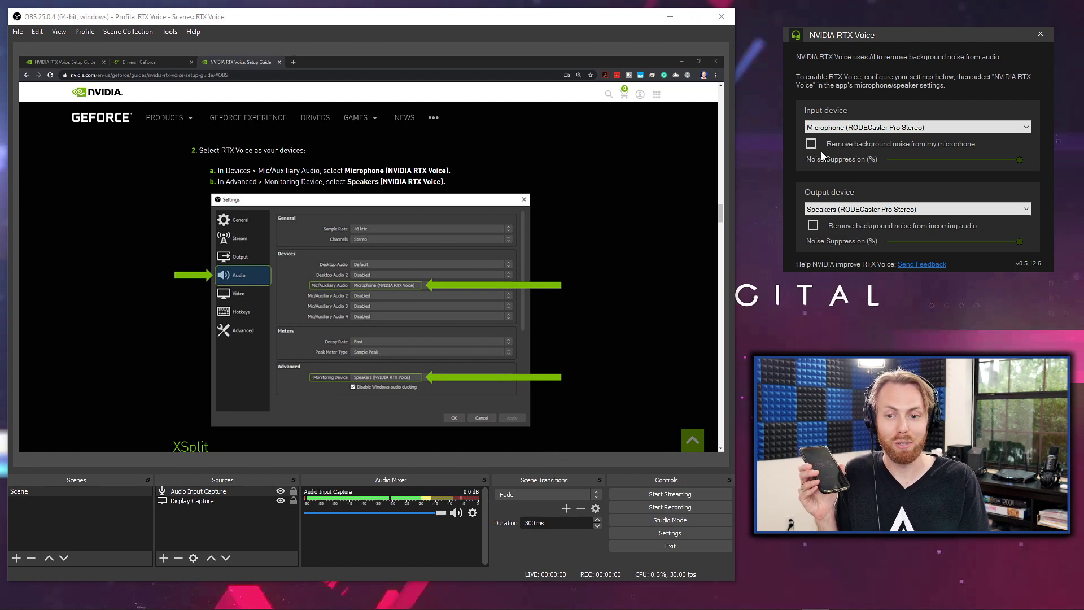
left_click(812, 144)
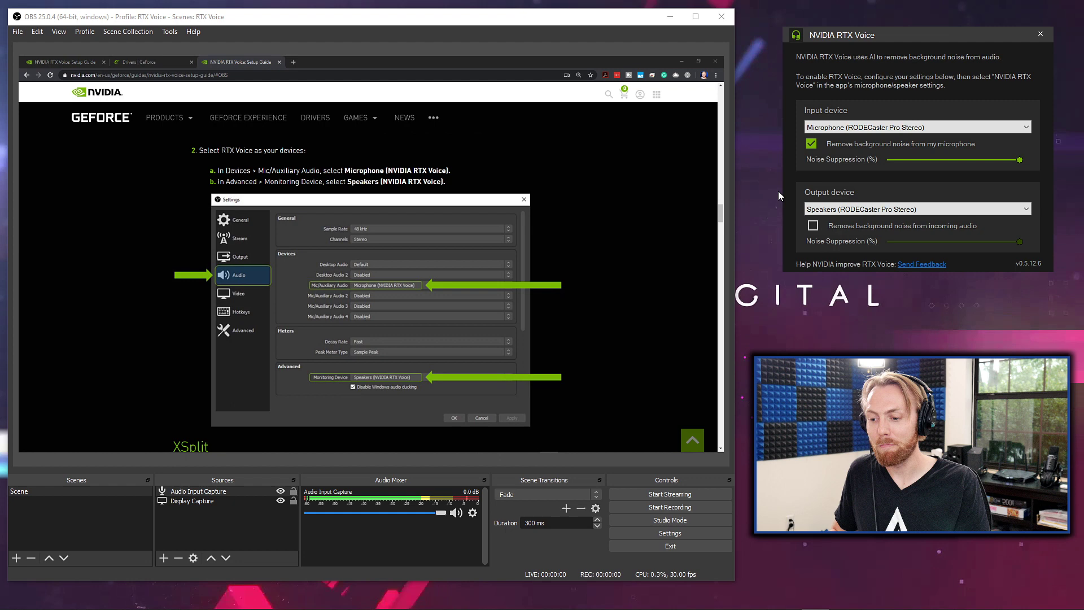
In Advanced Audio Properties, change the Audio Input Capture Sync Offset to 100 ms
left_click(472, 513)
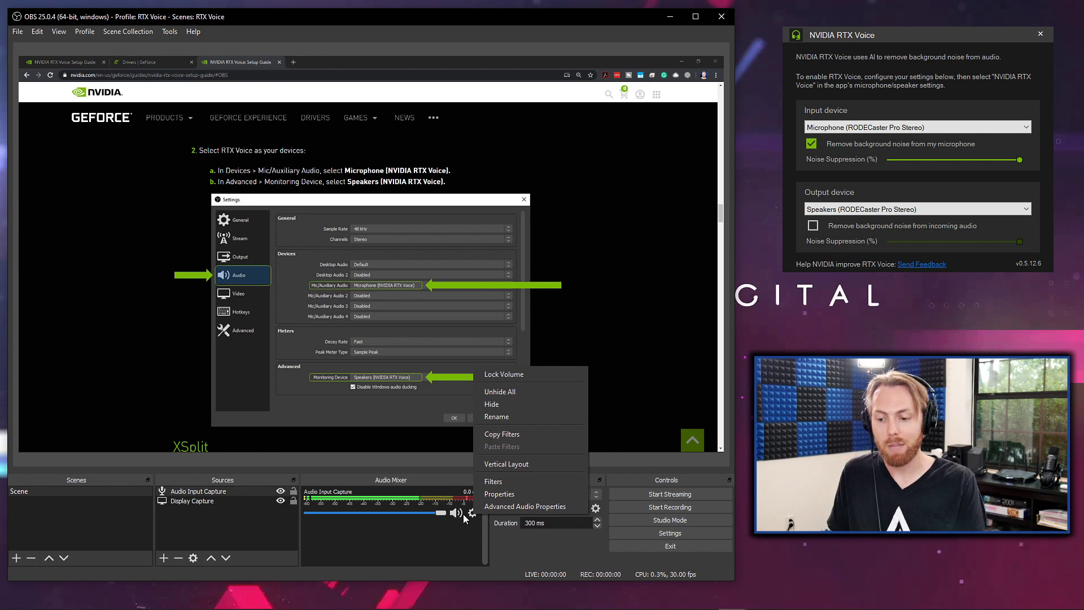
left_click(527, 506)
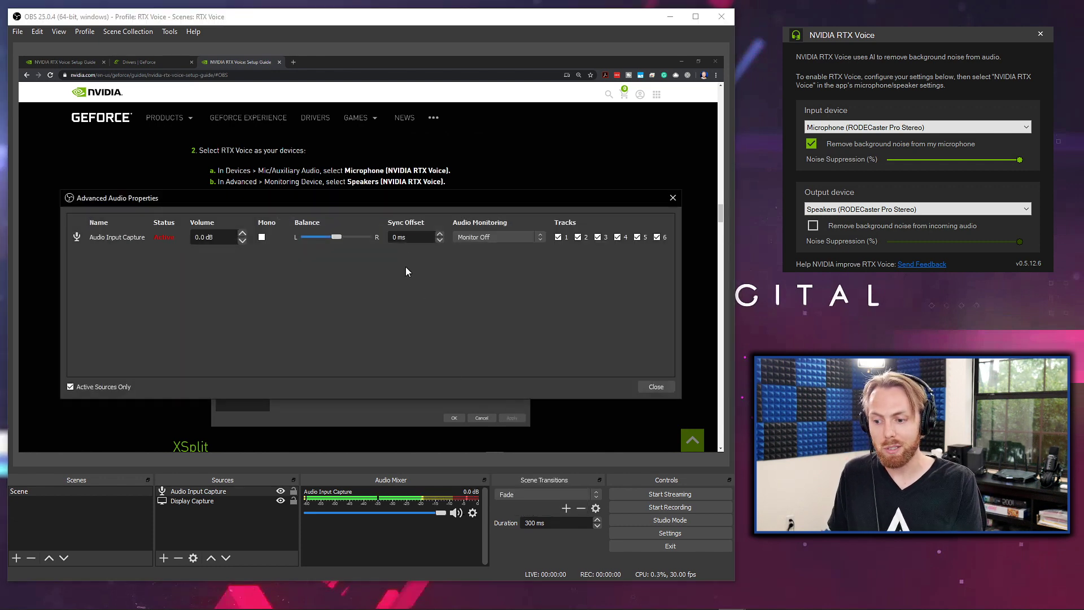
double_click(394, 237)
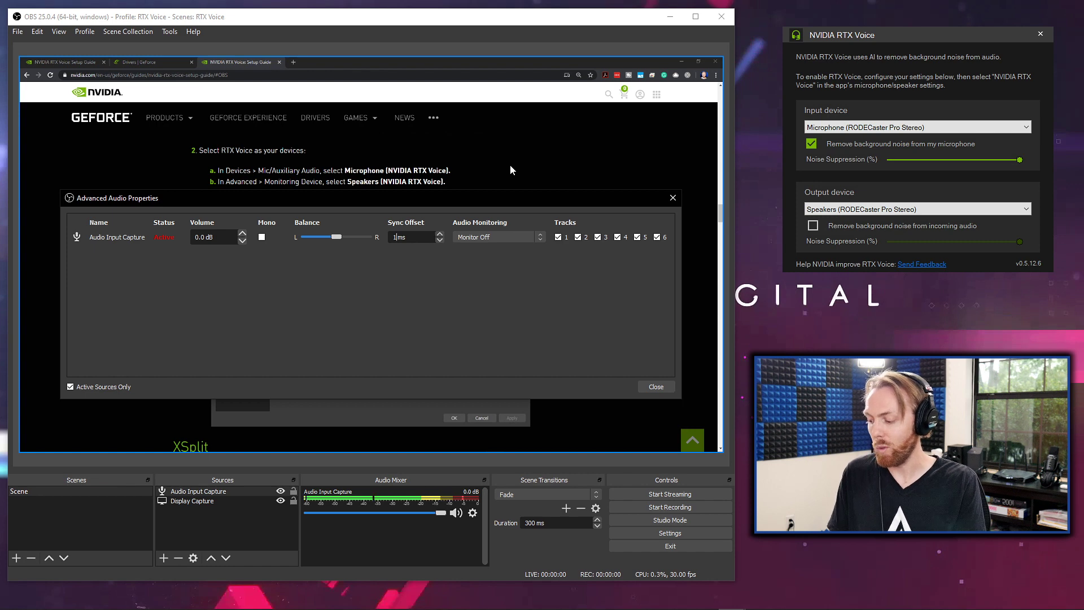
type("00")
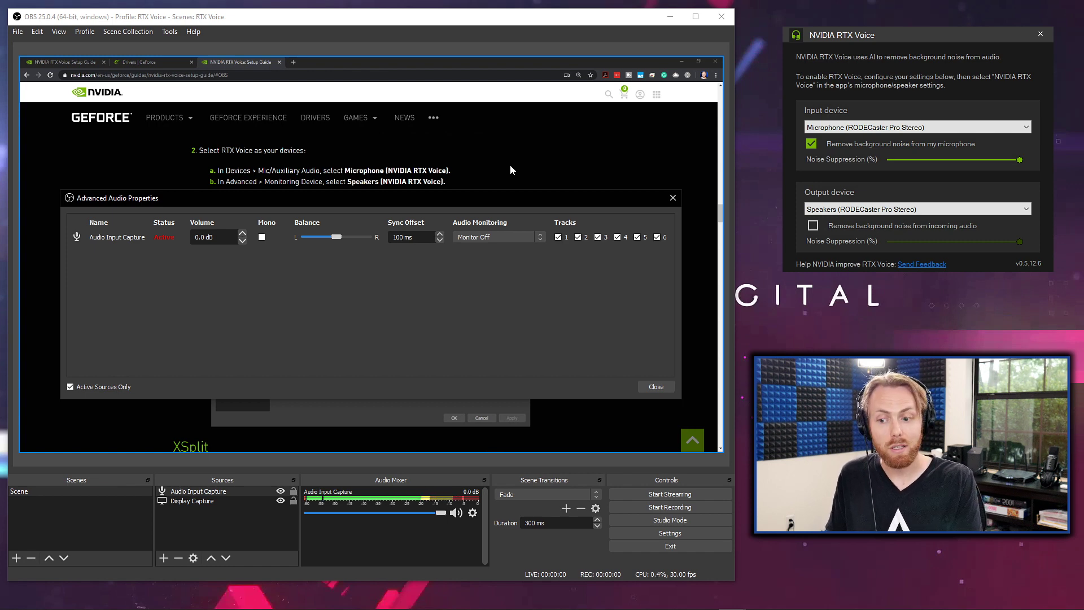
left_click(666, 388)
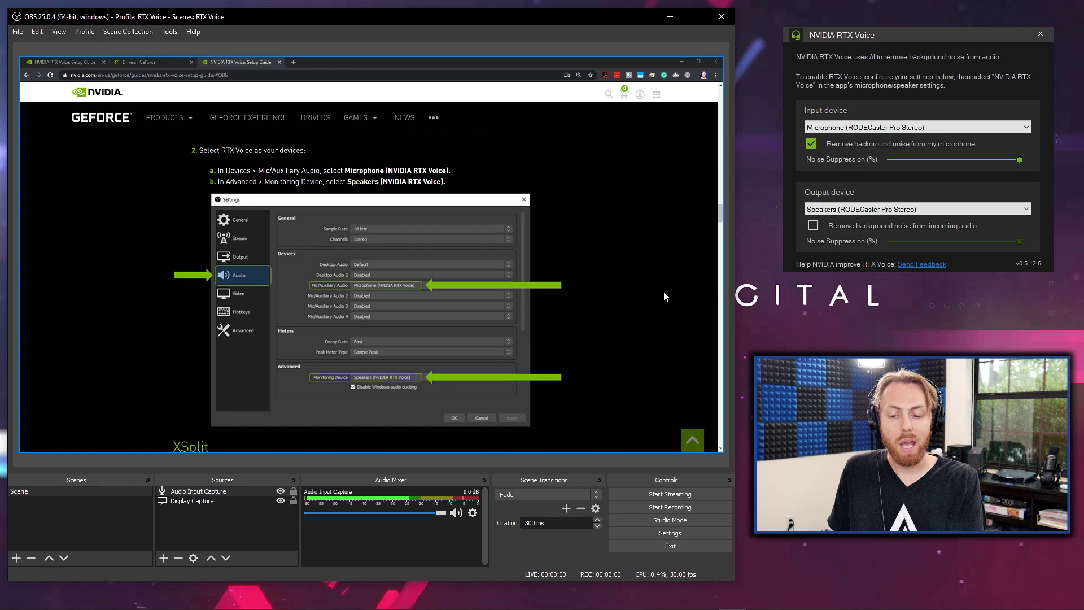